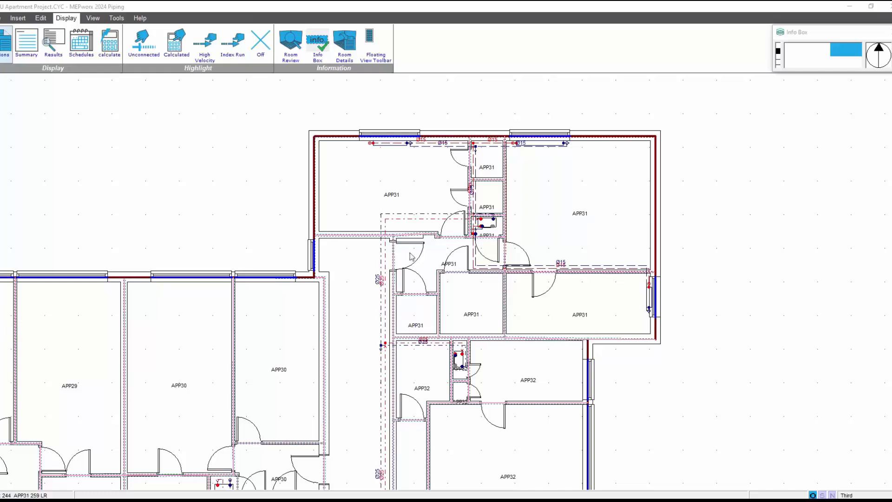
Review the general display options, including Show Zone References.
click(5, 44)
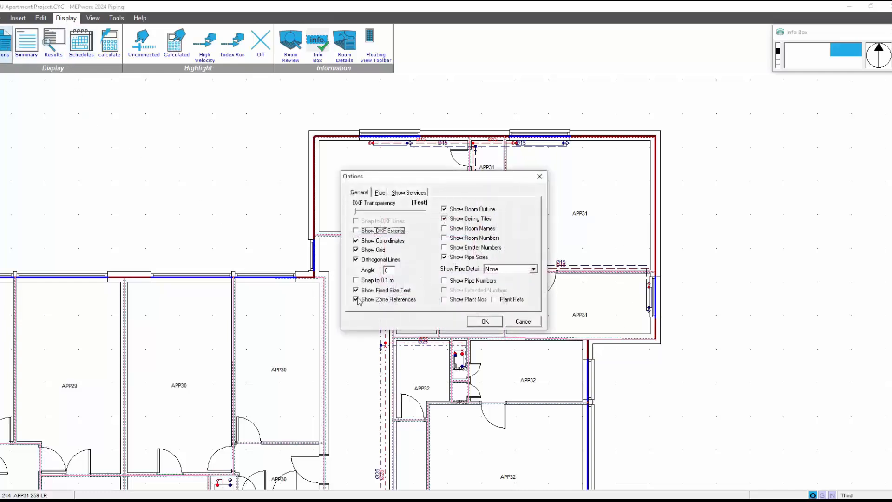
click(494, 325)
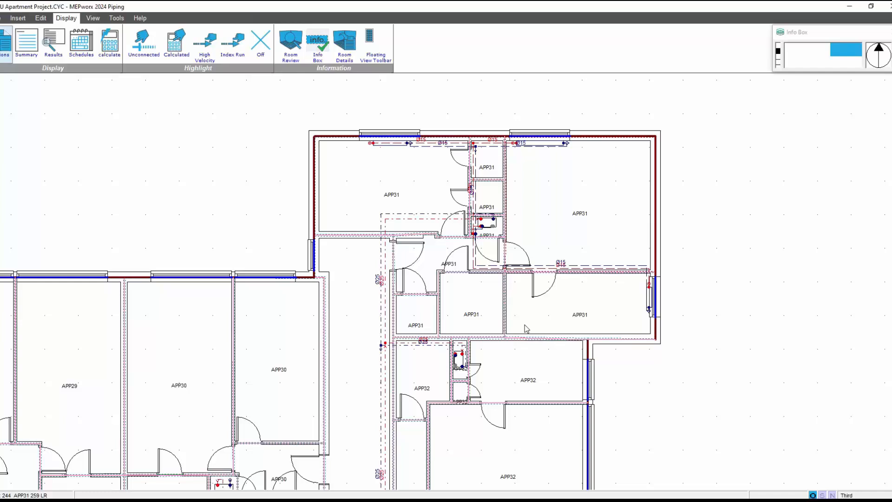
View the hot water and source settings for inserting a new HIU, without placing one.
click(18, 20)
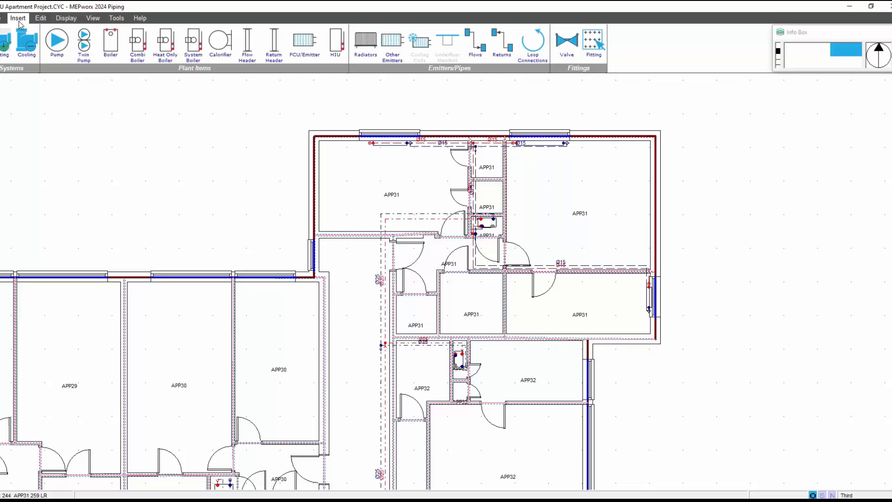
click(336, 50)
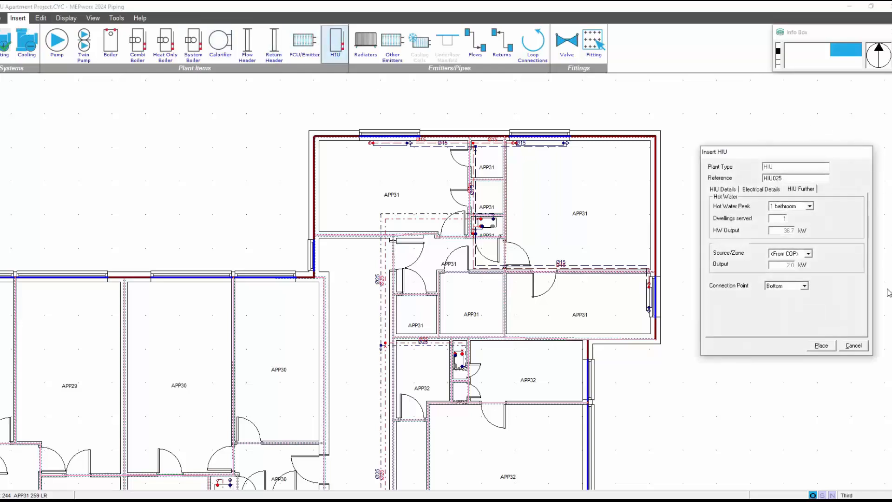
click(855, 344)
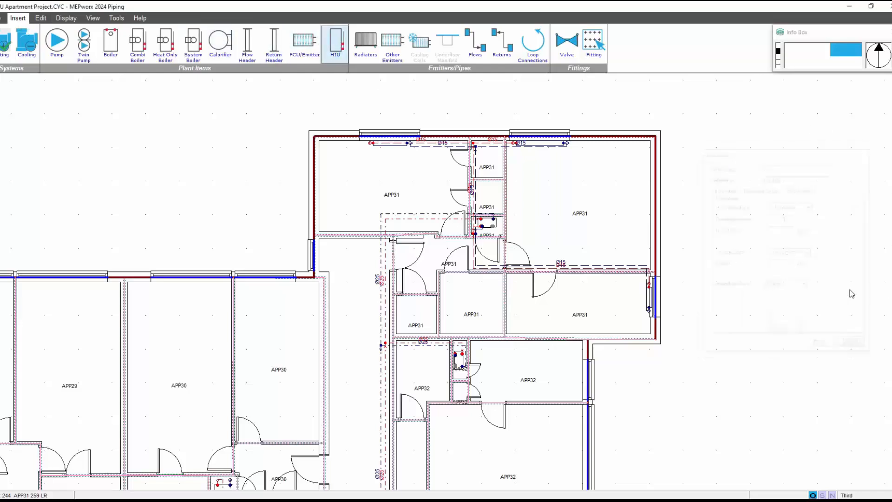
Open the APP31 apartment's HIU for editing and set its hot water peak to 1 bathroom, trying the Entered option first.
double_click(492, 227)
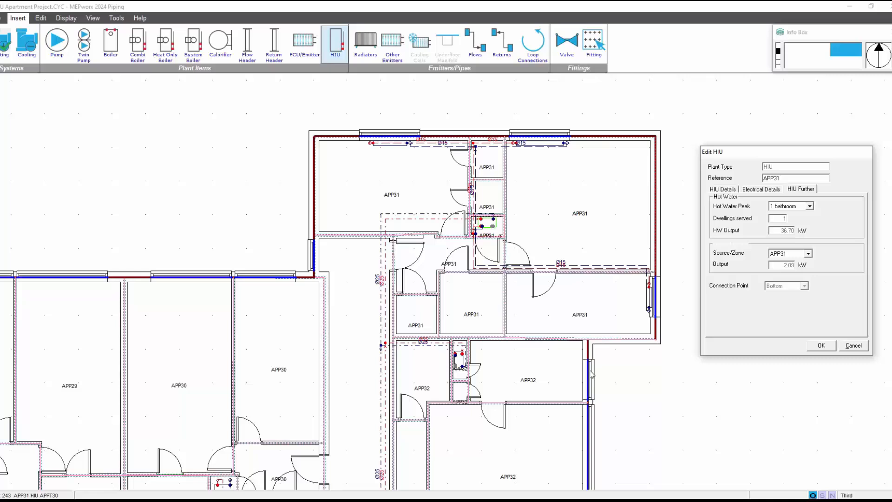
click(810, 208)
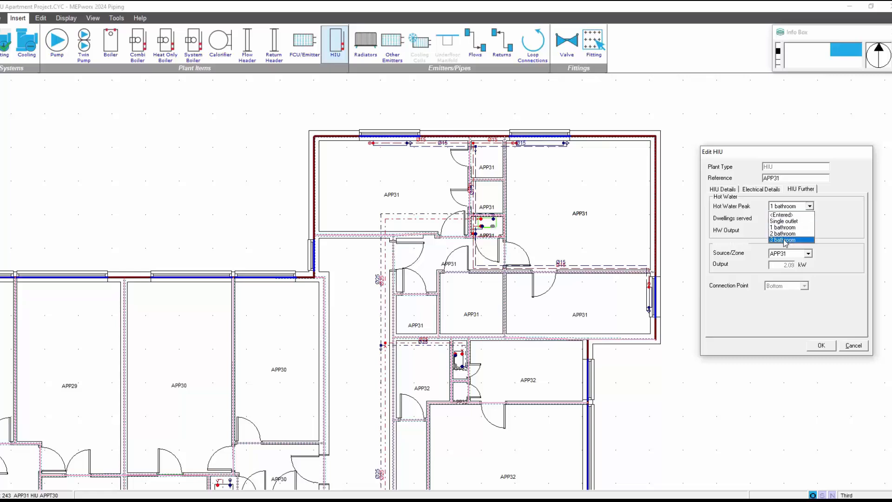
click(783, 215)
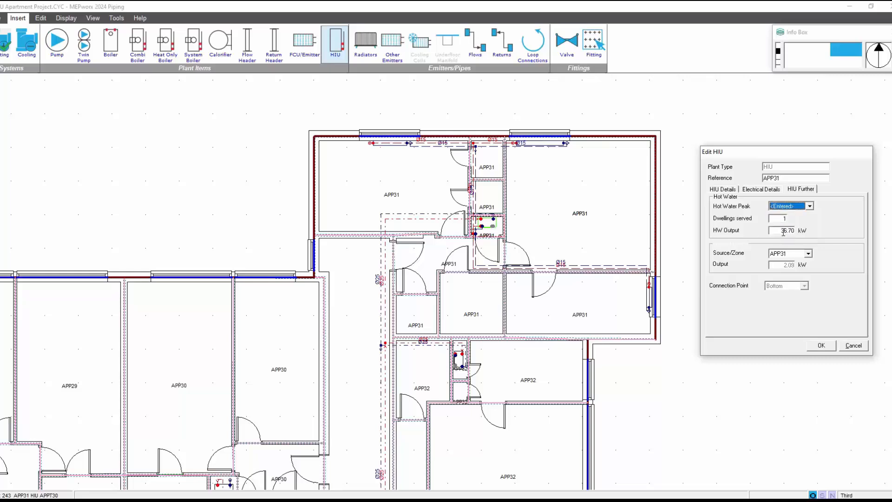
click(810, 207)
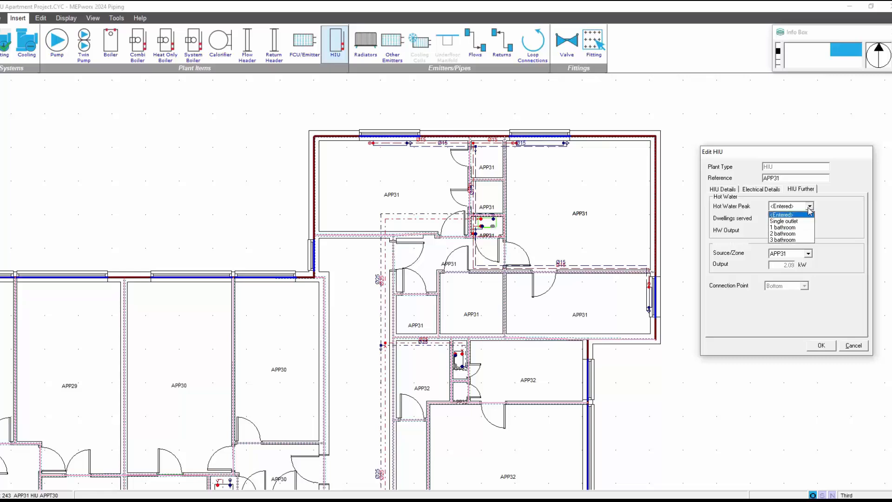
click(784, 228)
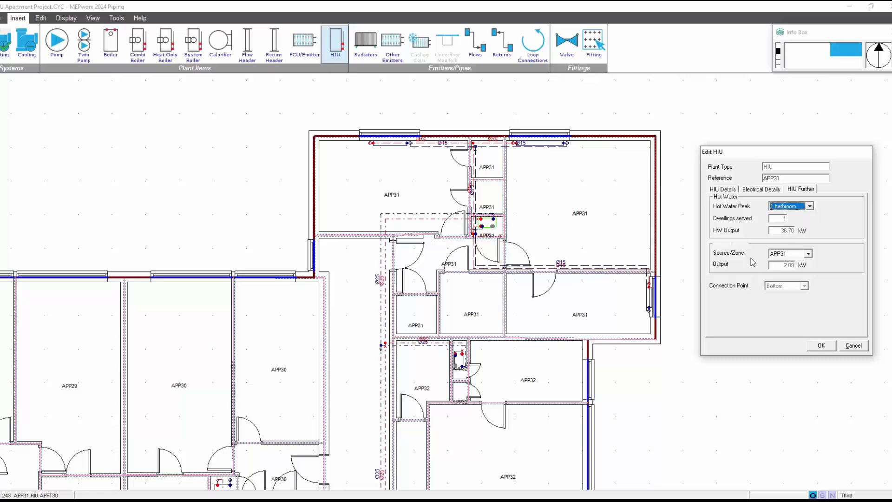
Try the Entered and From COP options as the source for the APP31 HIU's heating output.
click(808, 254)
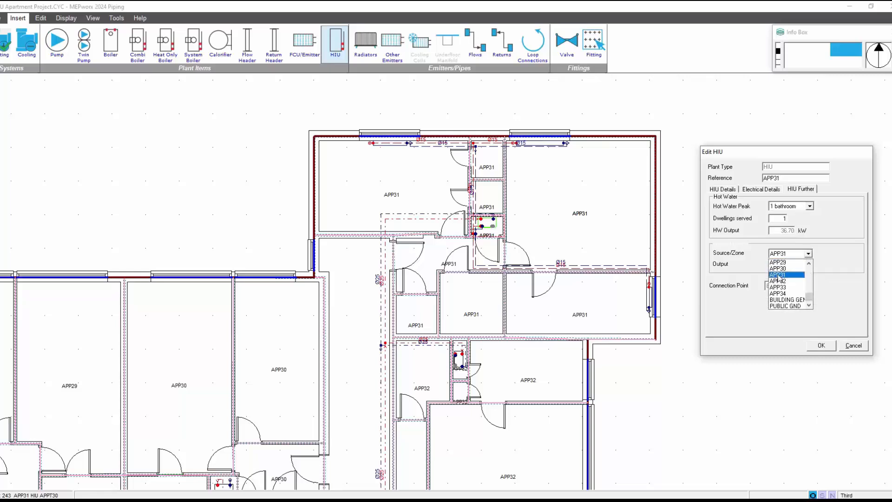
click(779, 275)
click(809, 253)
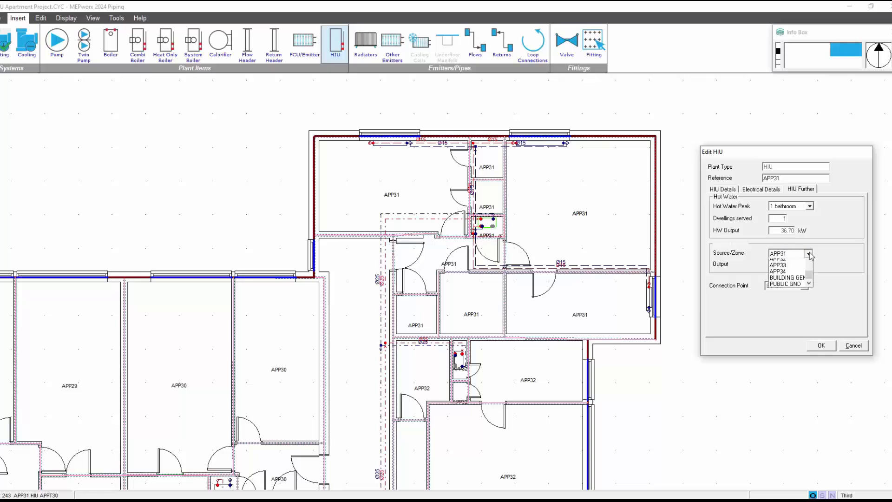
drag(815, 295, 810, 265)
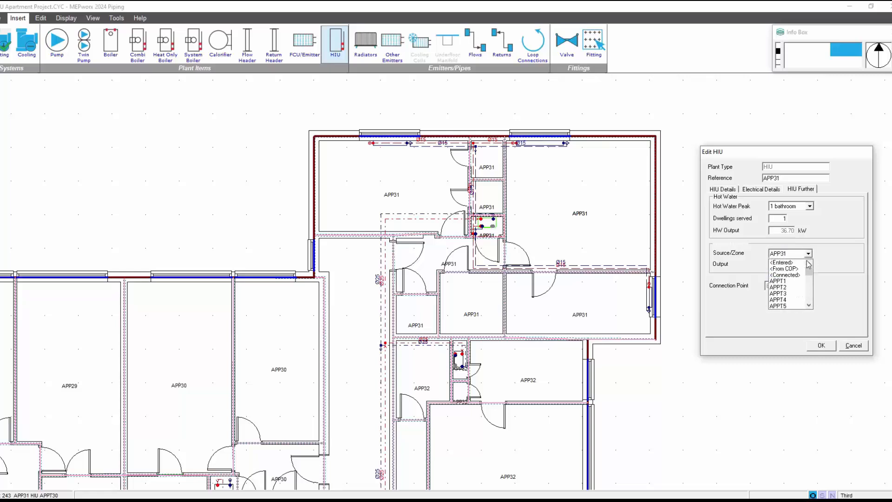
click(788, 263)
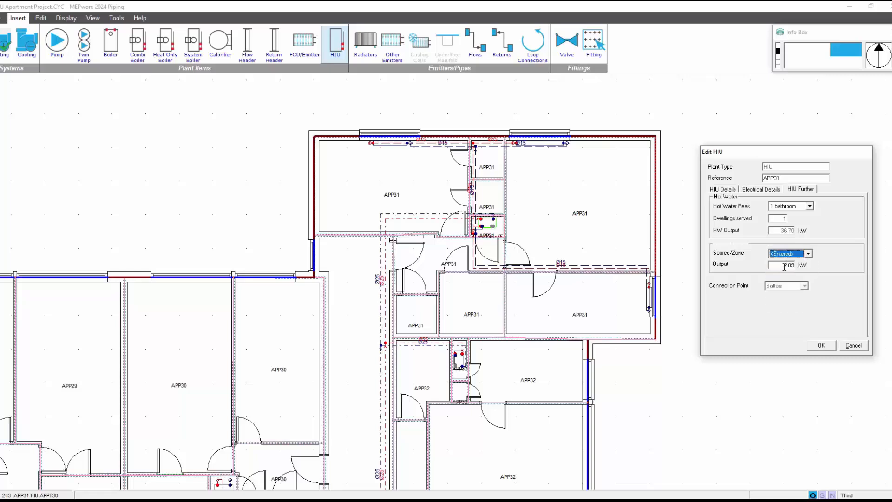
double_click(797, 266)
click(809, 255)
click(793, 268)
click(810, 208)
click(811, 212)
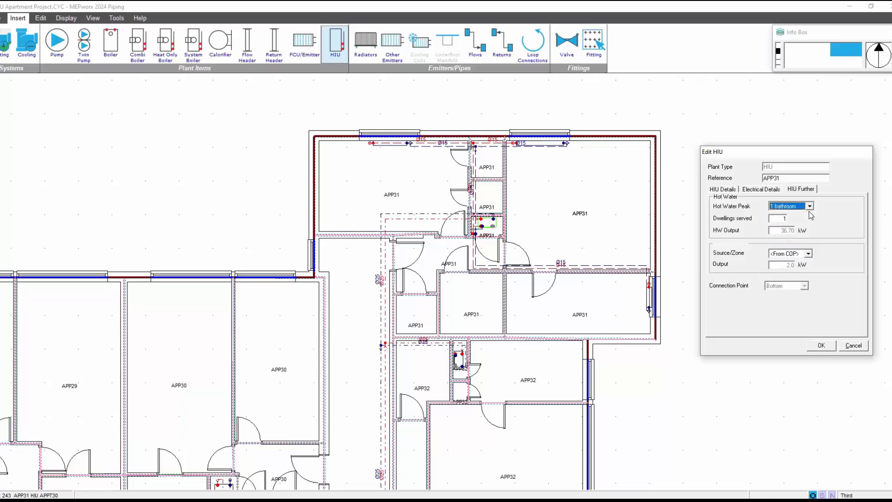
Set the HIU's source zone to APP31 and apply the HIU settings.
click(809, 253)
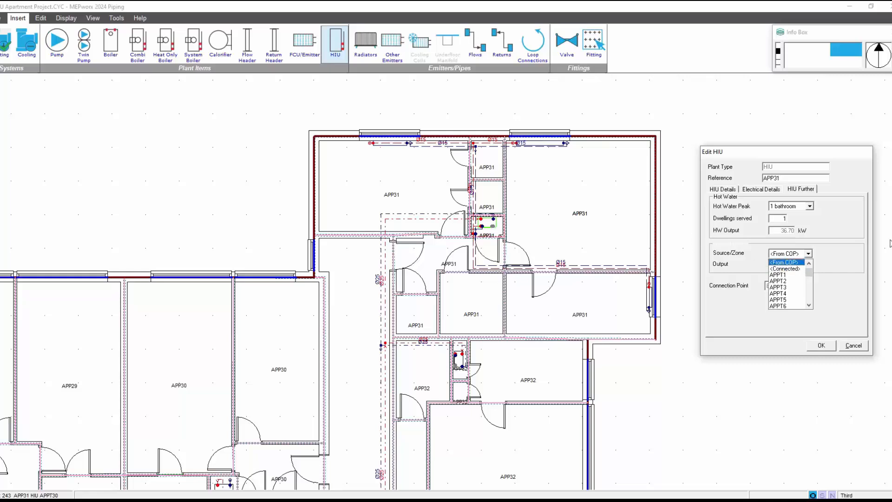
click(810, 263)
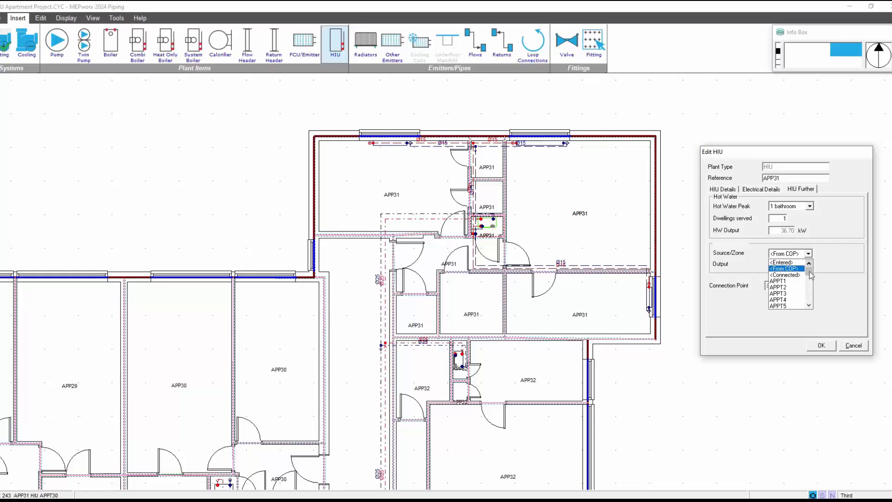
drag(811, 275, 809, 301)
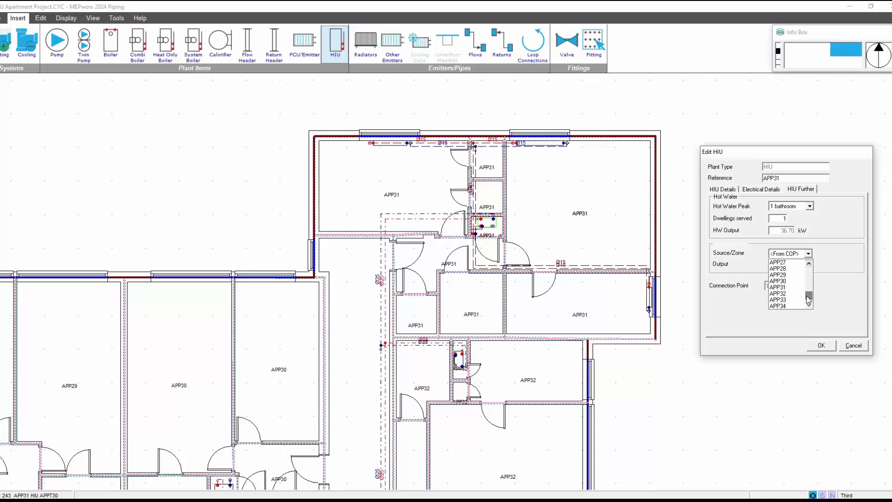
click(790, 287)
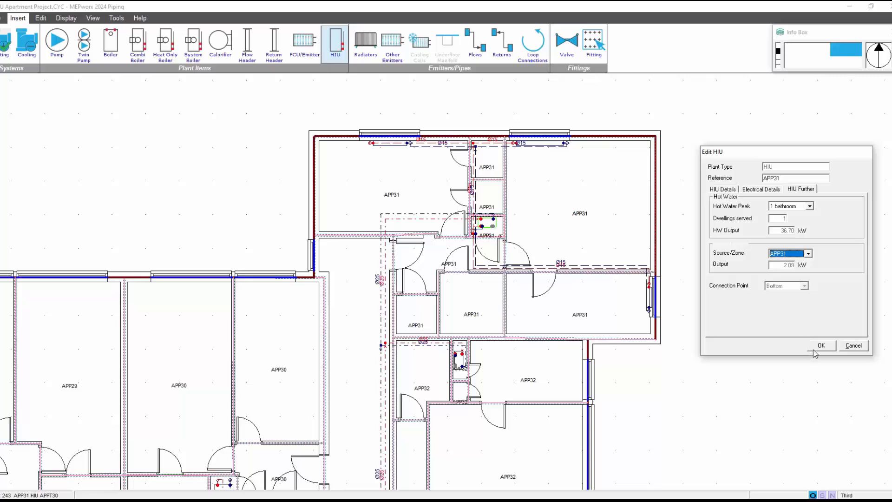
click(821, 346)
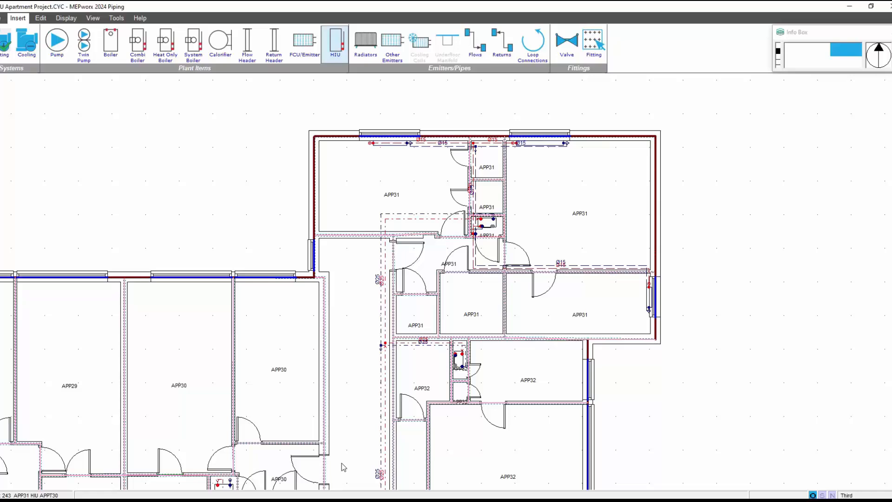
Review the project's general piping settings, including the heating system selection criteria.
click(41, 18)
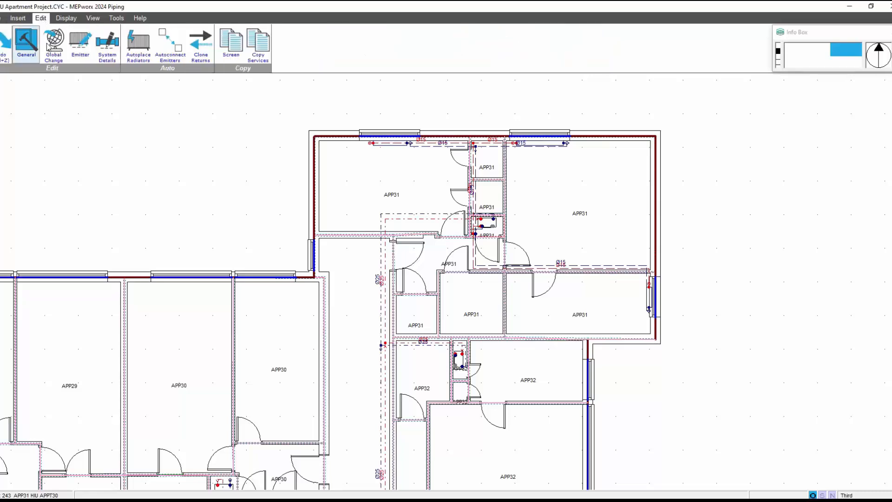
click(26, 48)
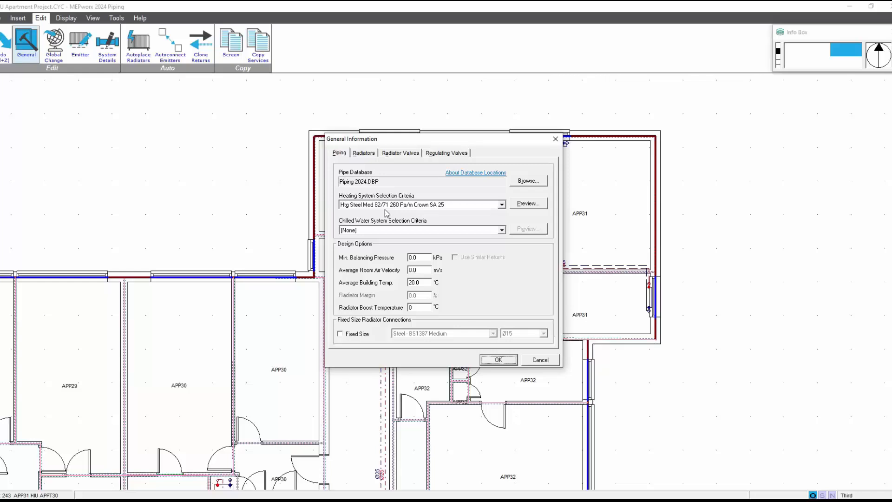
click(502, 361)
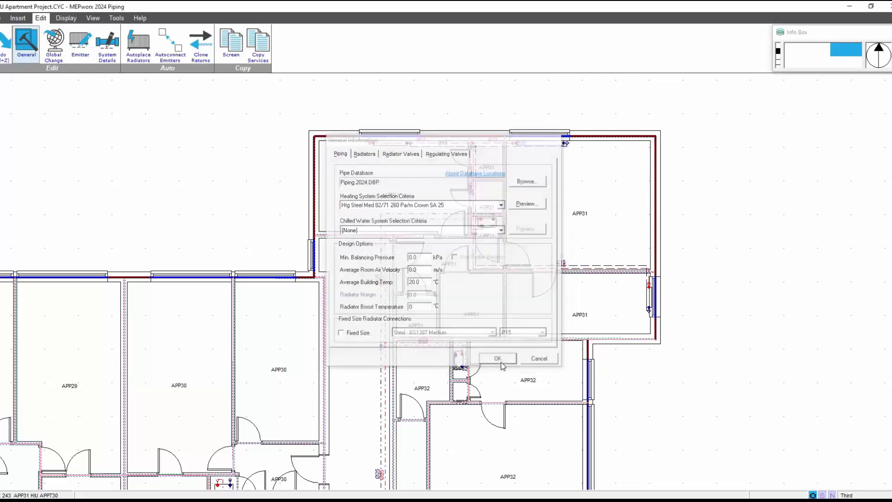
Examine the piping selection criteria of heating system H2 at the APP31 HIU's lower flow connection.
scroll(483, 238, up, 5)
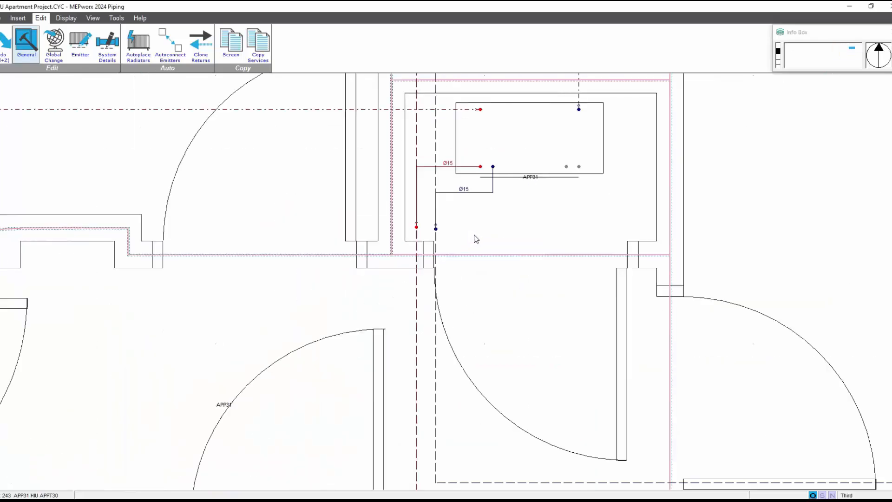
double_click(481, 170)
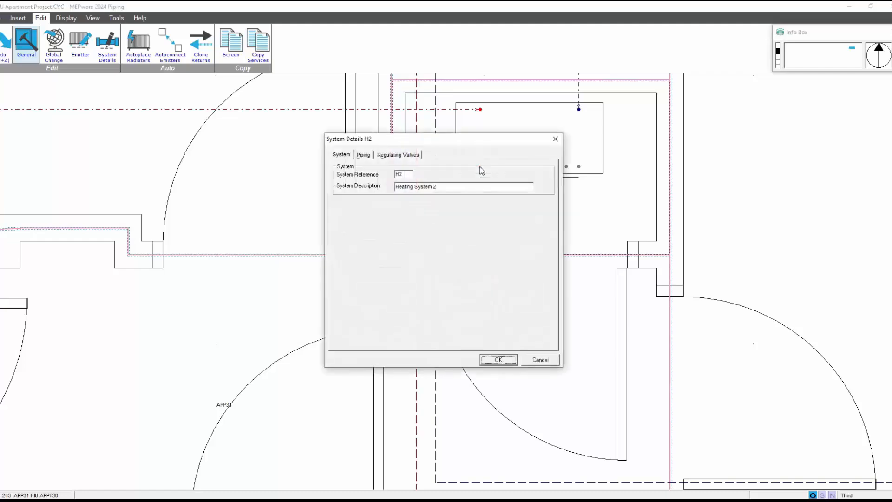
click(363, 155)
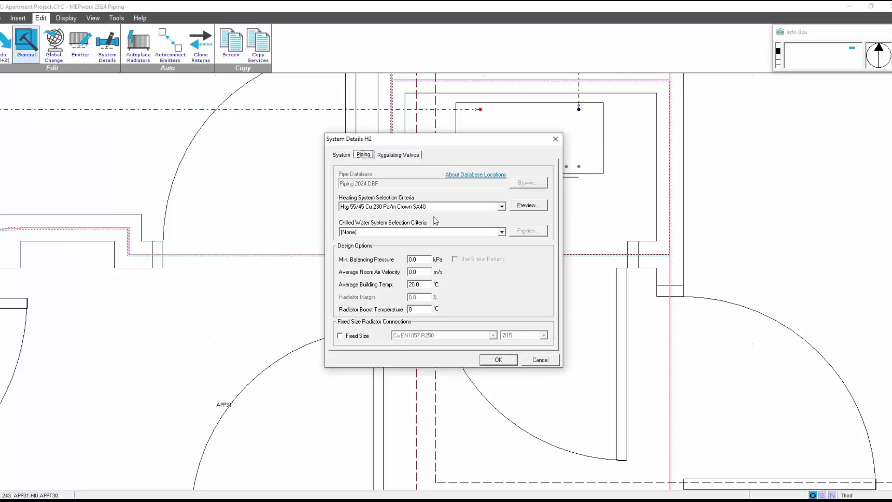
drag(488, 143, 338, 215)
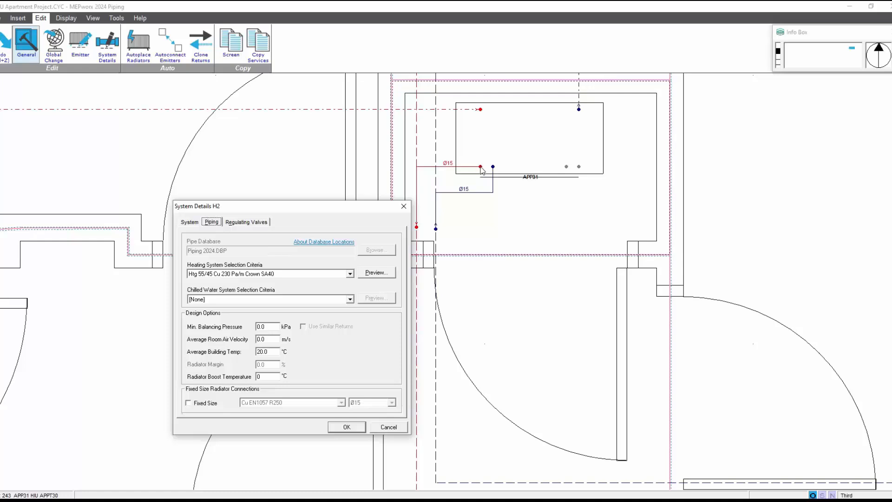
click(404, 206)
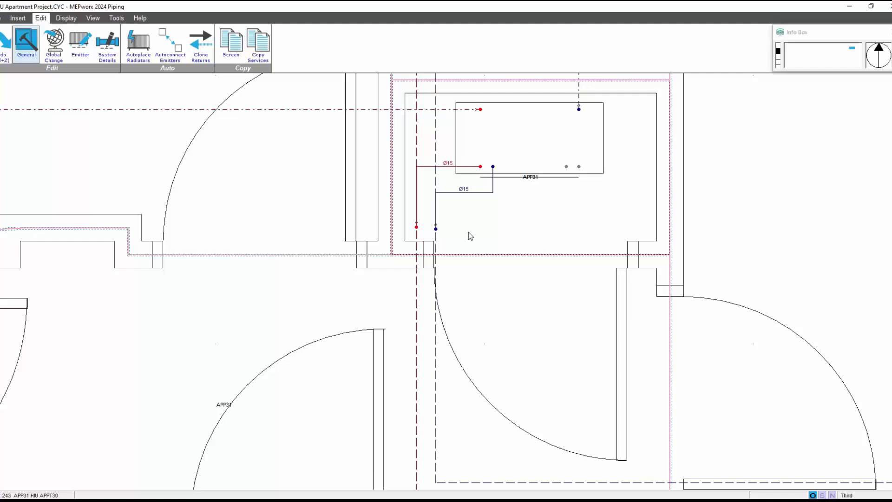
Calculate the piping system and inspect the corridor pipe runs serving the third-floor apartment HIUs.
scroll(529, 237, down, 3)
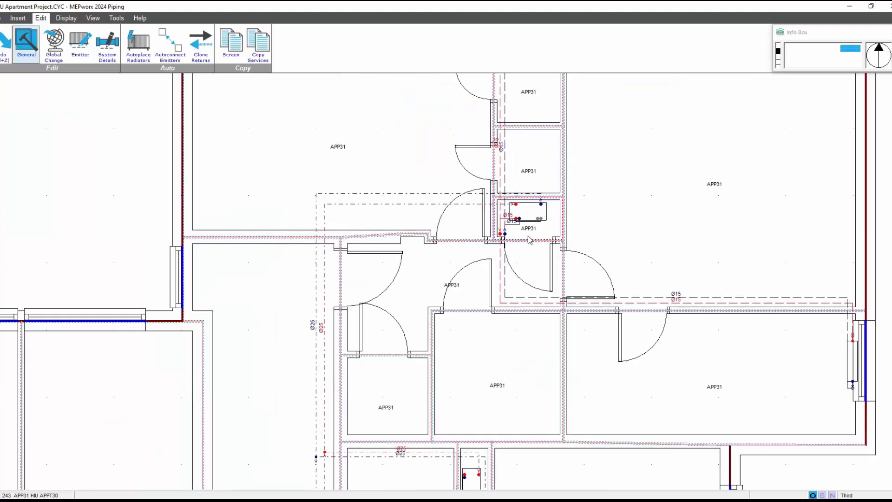
scroll(529, 237, down, 3)
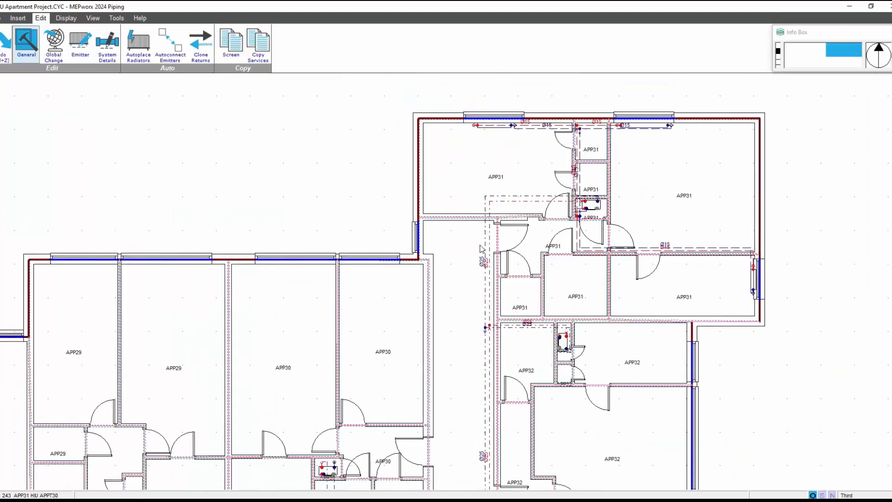
middle_drag(477, 243, 448, 150)
middle_drag(519, 392, 519, 215)
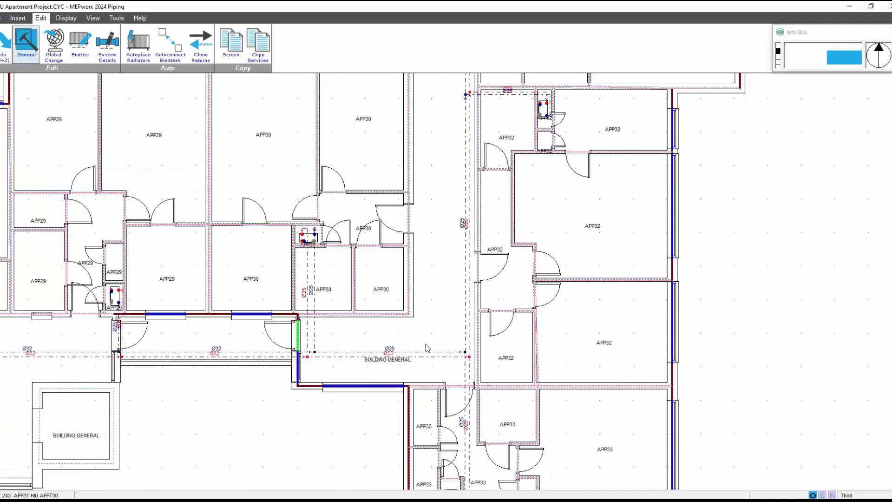
middle_drag(427, 345, 449, 307)
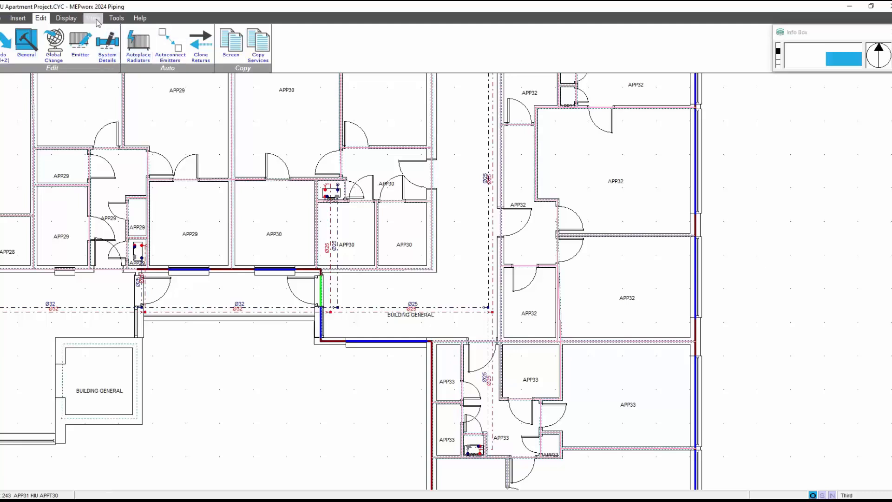
click(66, 17)
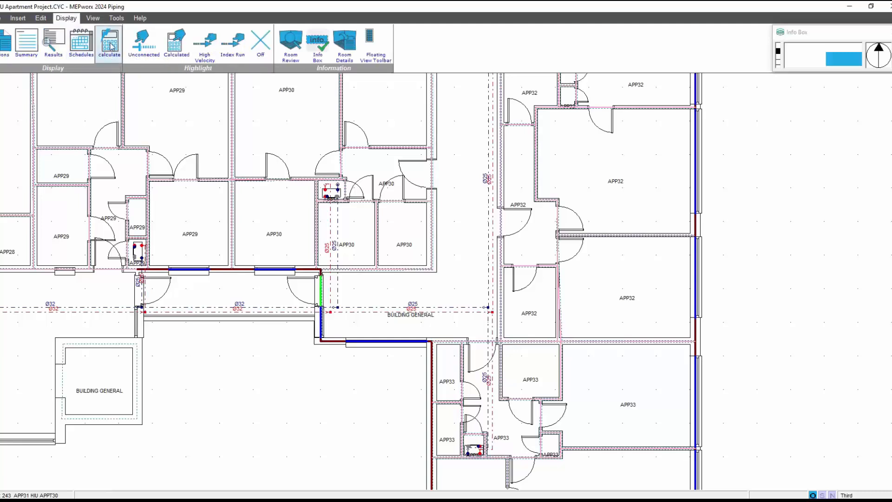
click(111, 44)
click(479, 449)
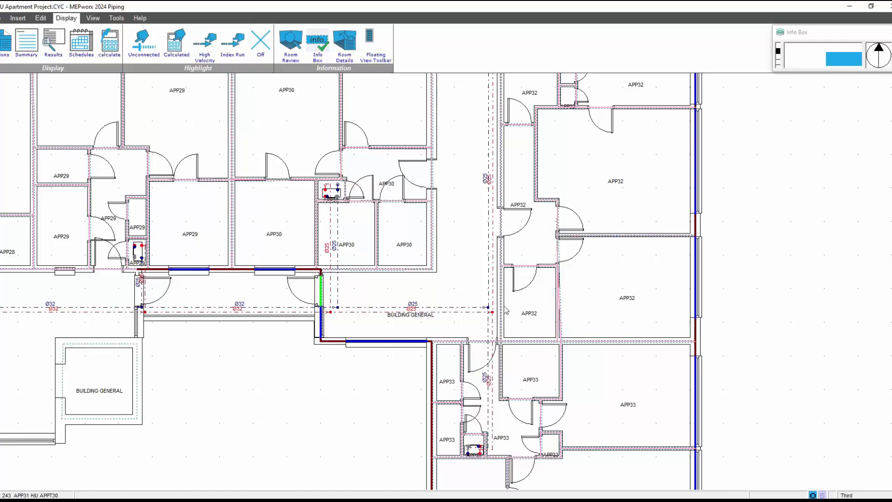
middle_drag(585, 176, 547, 292)
middle_drag(540, 217, 484, 353)
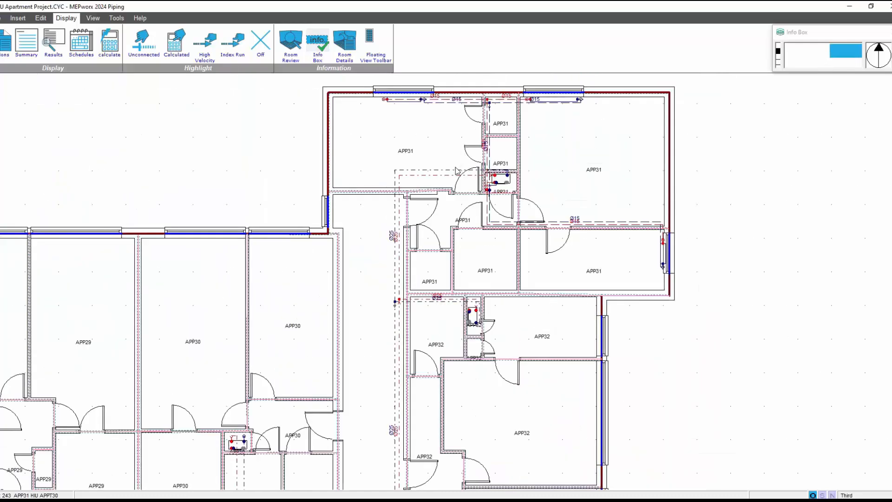
Display the calculation results for the heating flow pipe serving the APP31 HIU and read through its loads, diversity factors and flows.
click(50, 45)
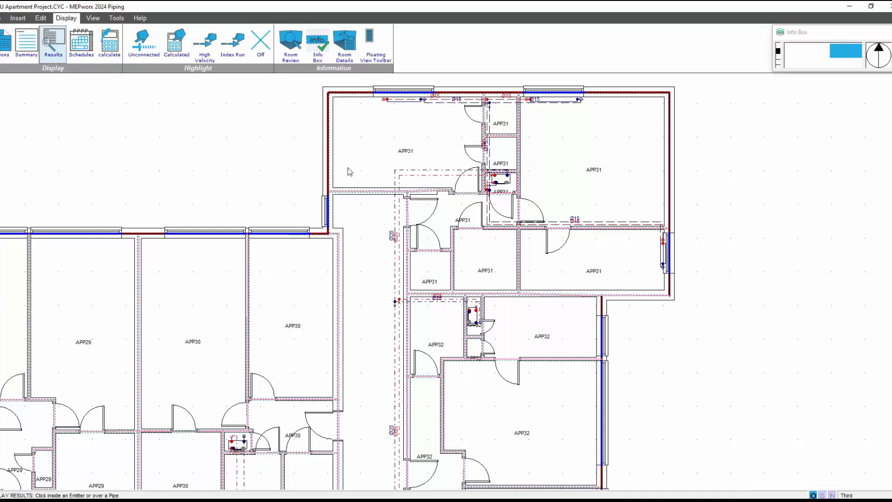
click(425, 176)
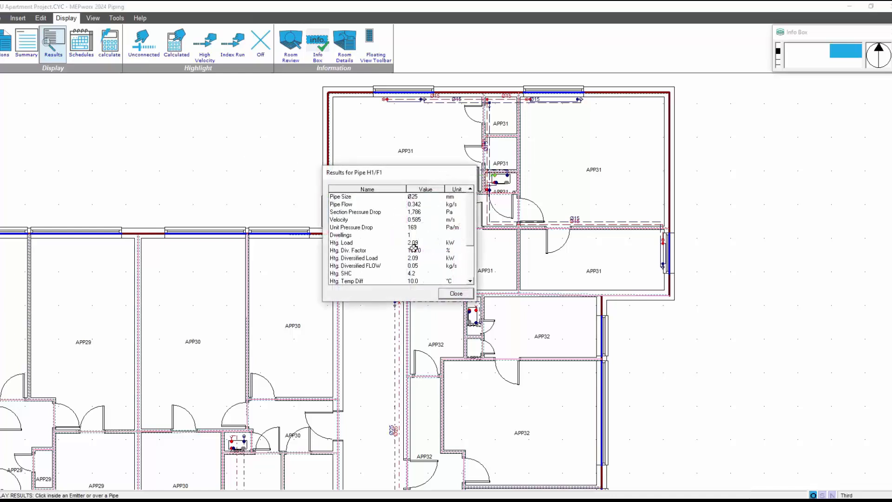
drag(429, 304, 429, 354)
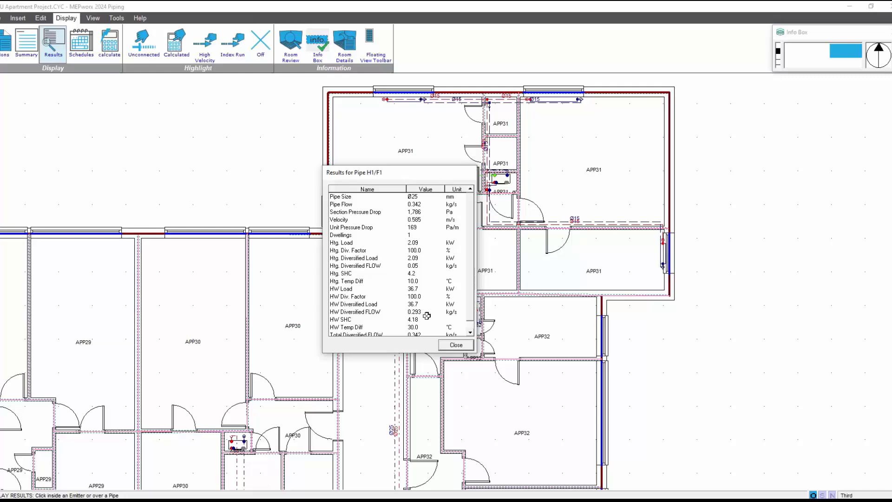
click(453, 348)
Display the results for the return pipe in the Building General corridor near APP30 and review its heating and hot water diversity.
scroll(580, 305, up, 2)
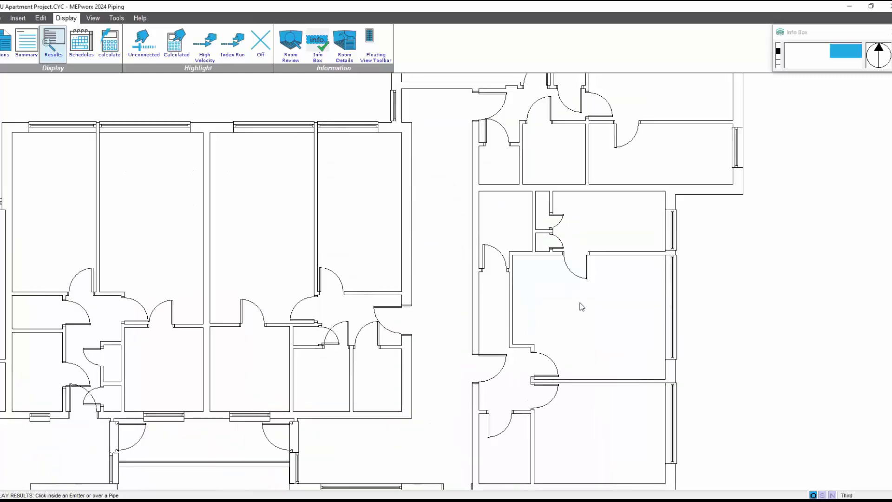
scroll(570, 319, down, 1)
scroll(561, 330, up, 1)
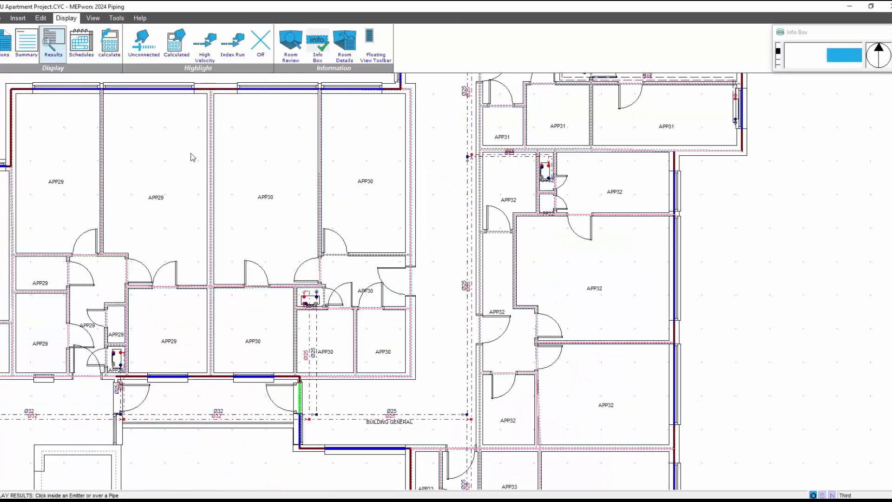
click(353, 416)
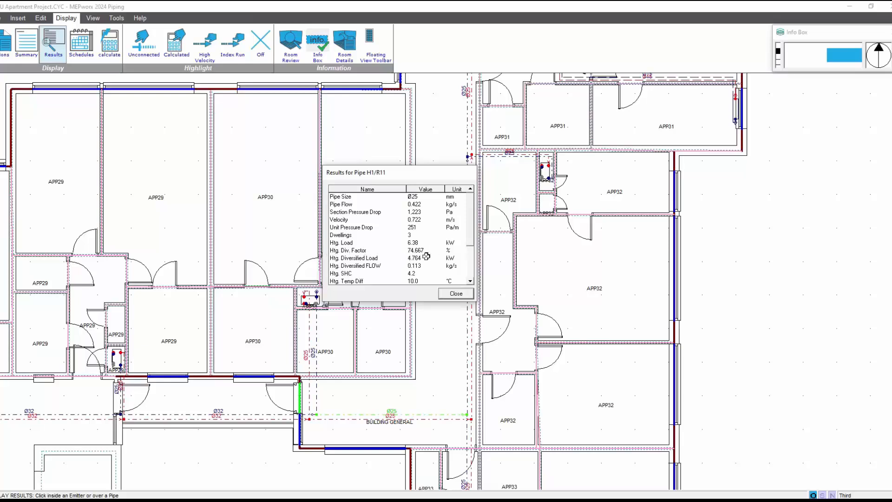
drag(470, 240, 472, 255)
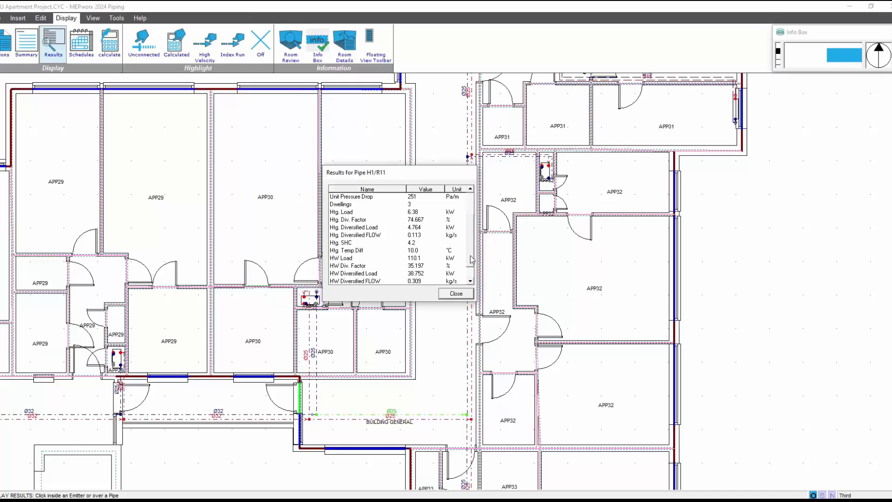
scroll(472, 259, down, 1)
click(455, 293)
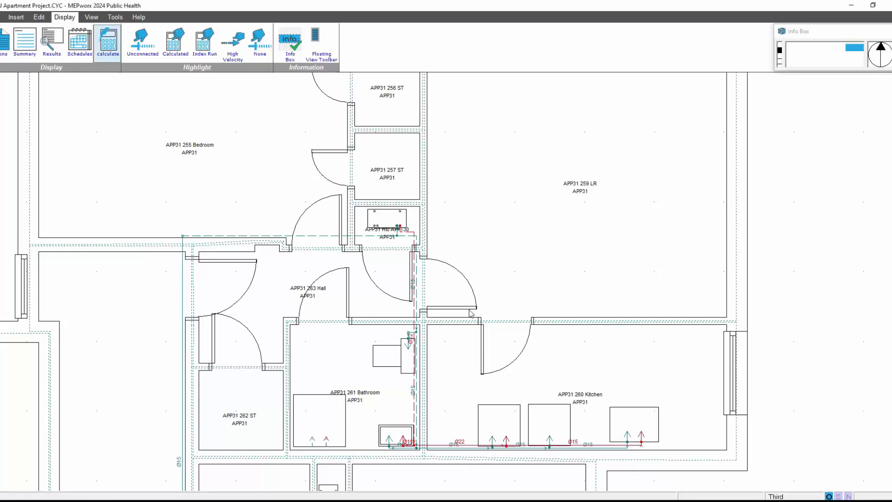
Examine the APP31 hot and cold water pipes between the HIU and the bathroom and kitchen appliances in the Public Health model.
middle_drag(471, 316, 475, 337)
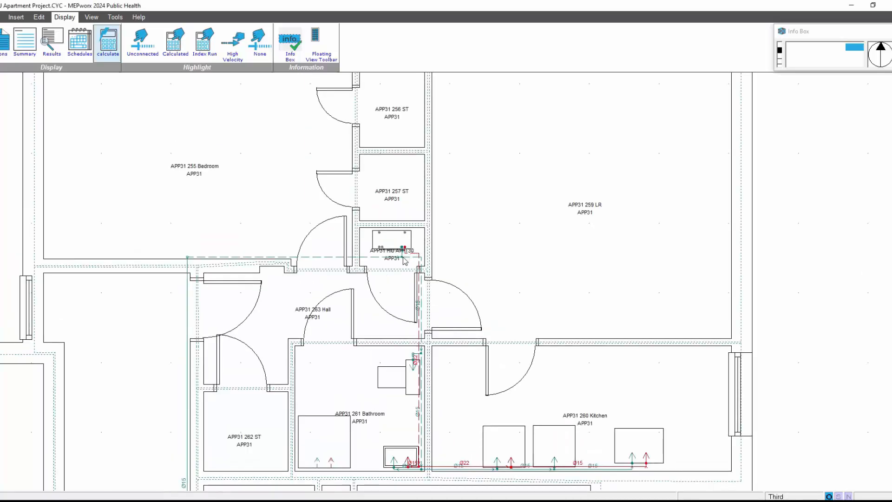
scroll(405, 259, up, 3)
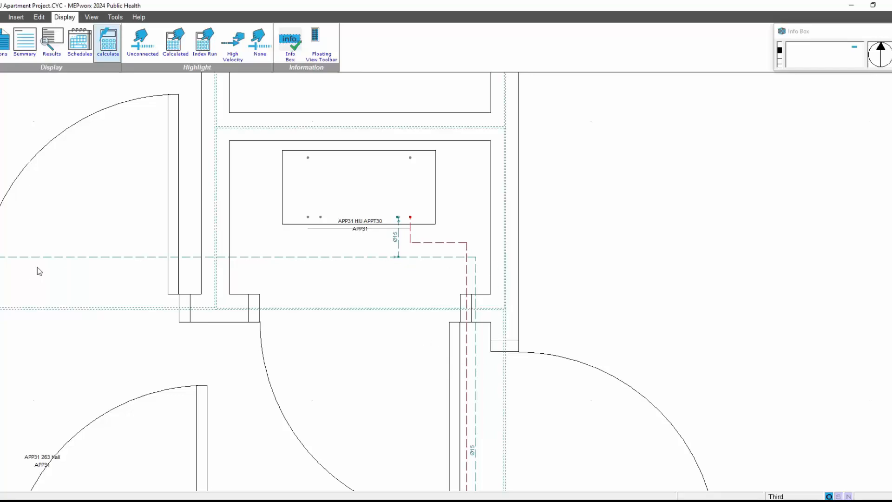
scroll(458, 323, down, 2)
scroll(546, 273, up, 3)
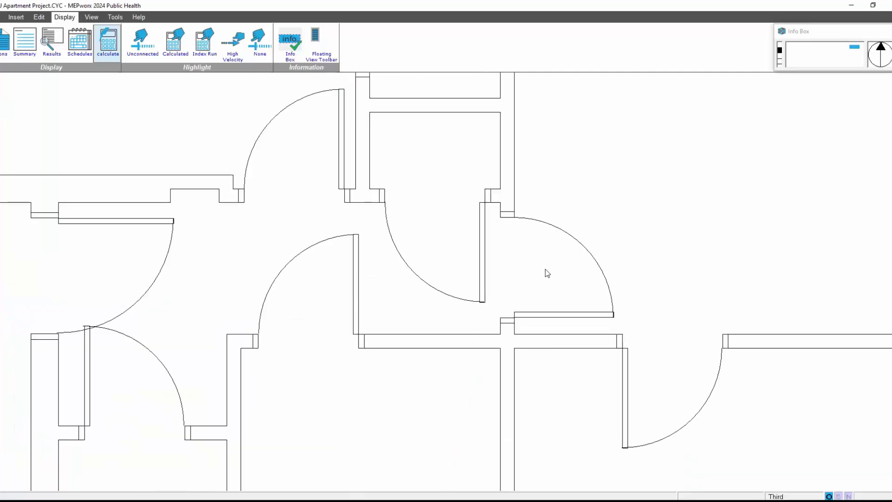
scroll(677, 366, down, 3)
scroll(673, 263, up, 3)
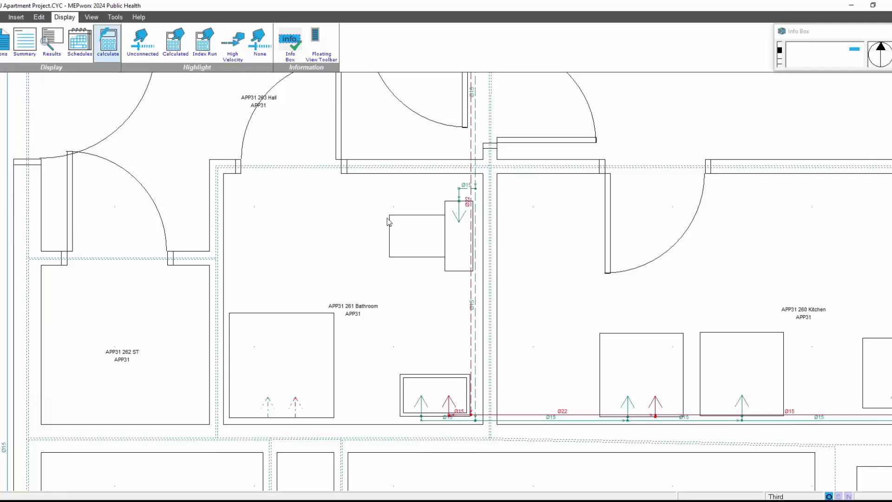
middle_drag(377, 256, 314, 419)
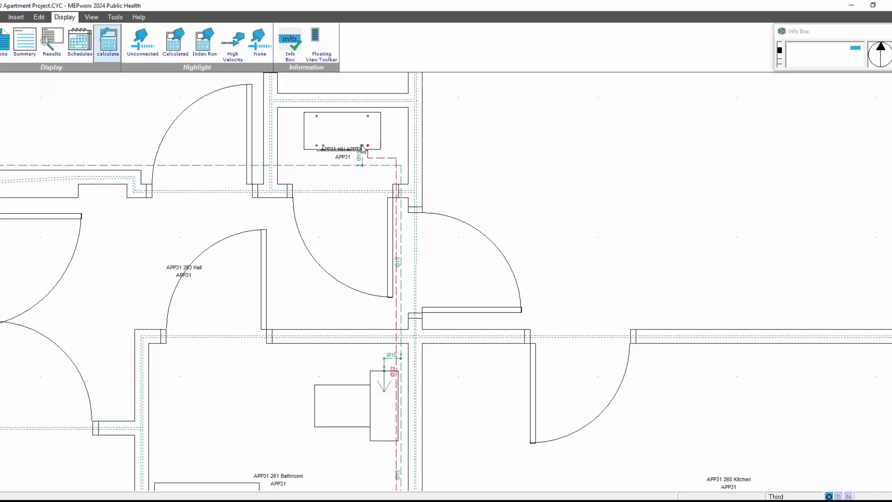
Calculate Hot System 2 from the APP31 HIU's hot water connection, accepting a tank head level of 0.00 m.
scroll(362, 147, up, 4)
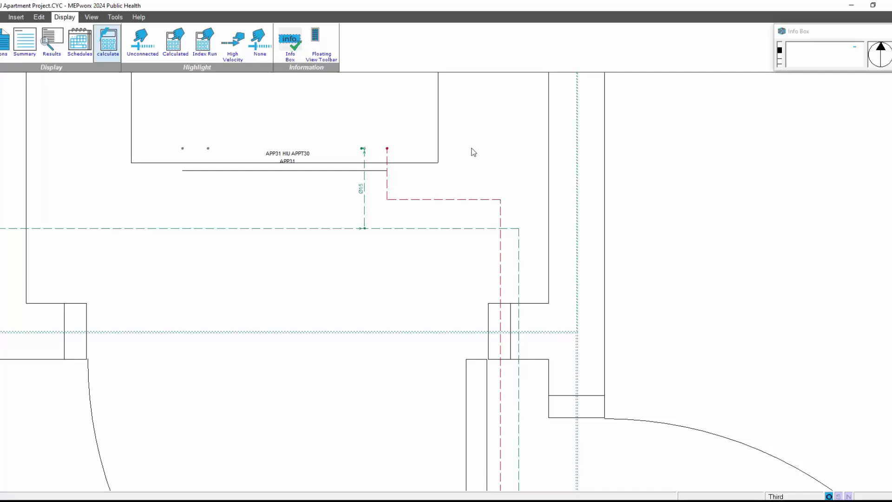
click(388, 149)
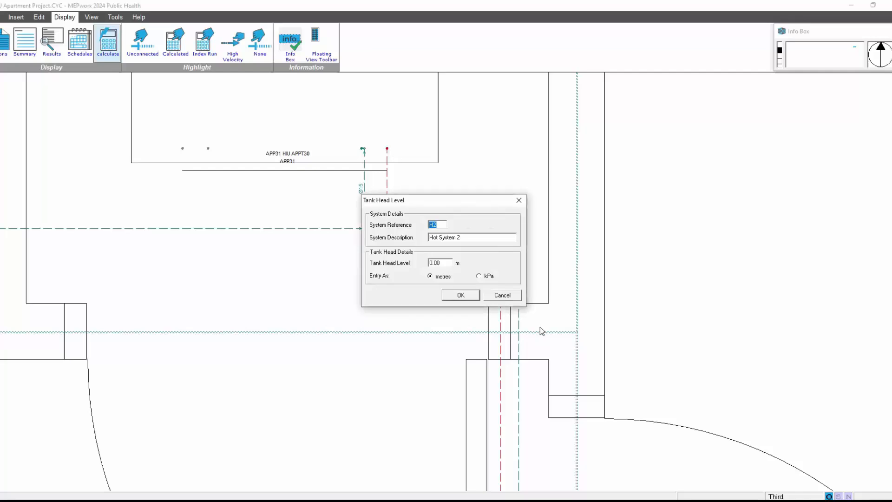
click(467, 296)
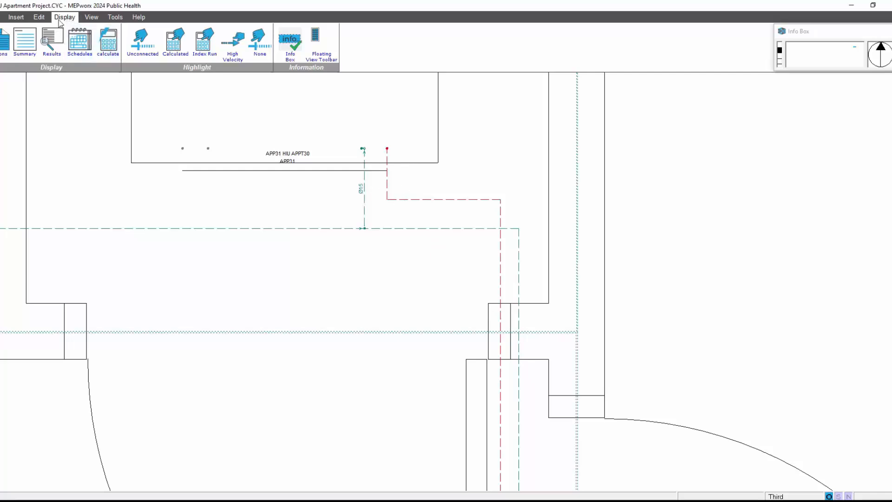
Review the project's general hot water settings, including the hot system selection criteria and circulating system values.
click(39, 18)
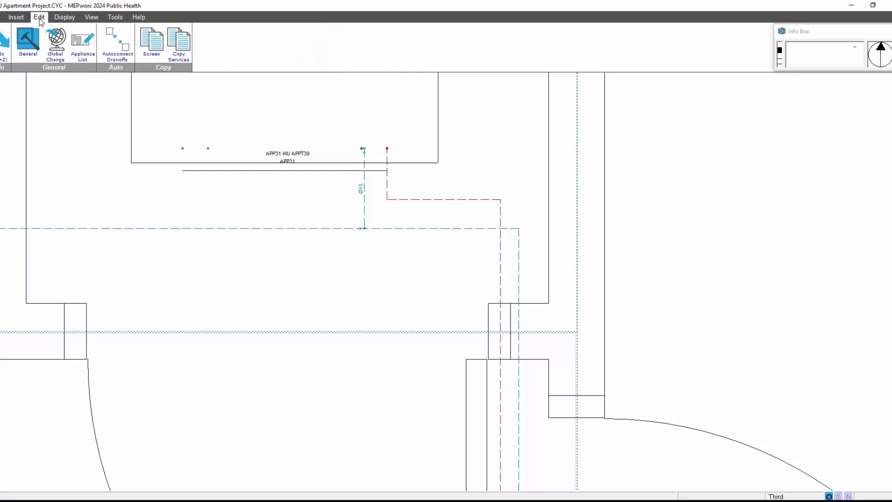
click(28, 39)
click(374, 178)
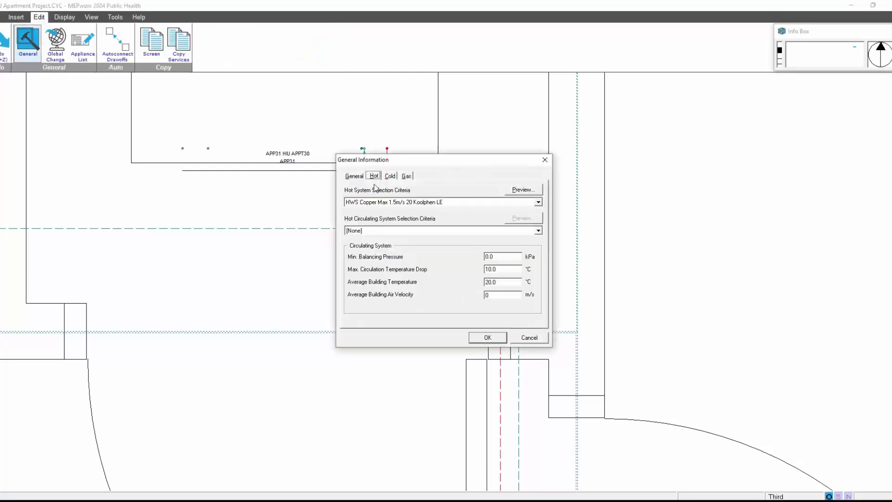
click(520, 335)
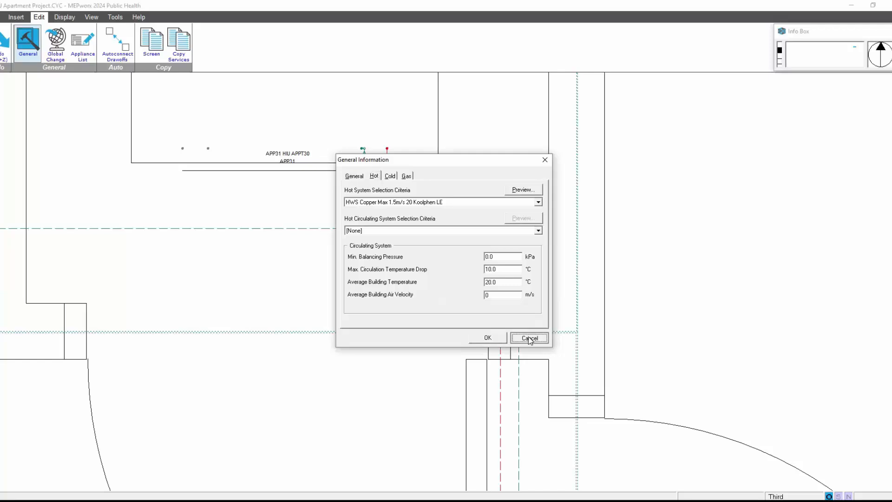
Follow the hot and cold water pipes from the APP31 HIU down towards the bathroom and kitchen.
scroll(606, 297, down, 3)
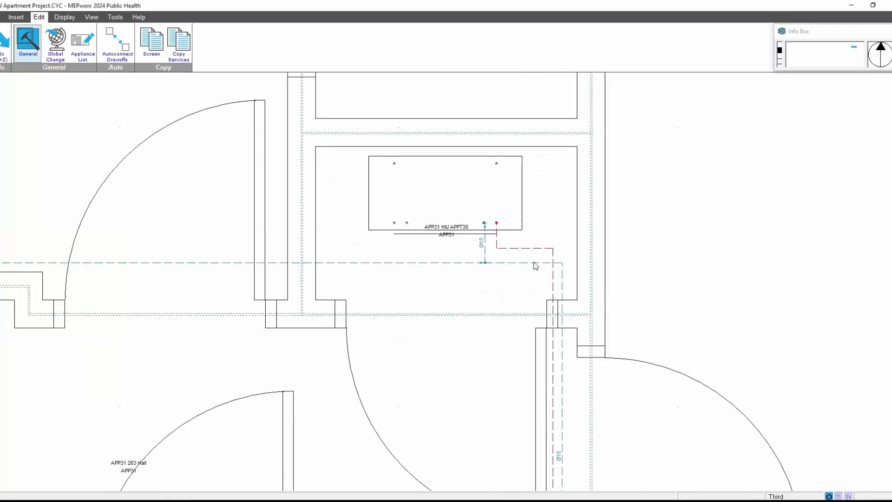
middle_drag(752, 388, 577, 263)
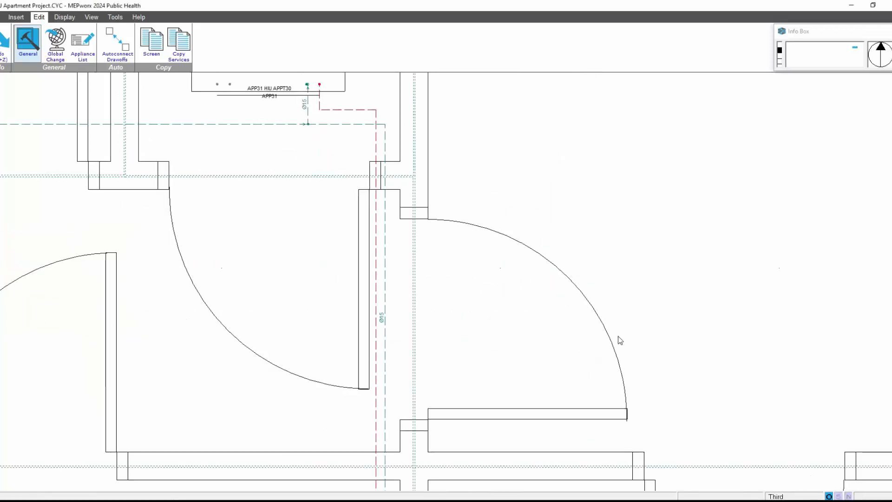
middle_drag(619, 337, 488, 134)
scroll(617, 306, down, 2)
middle_drag(661, 376, 489, 219)
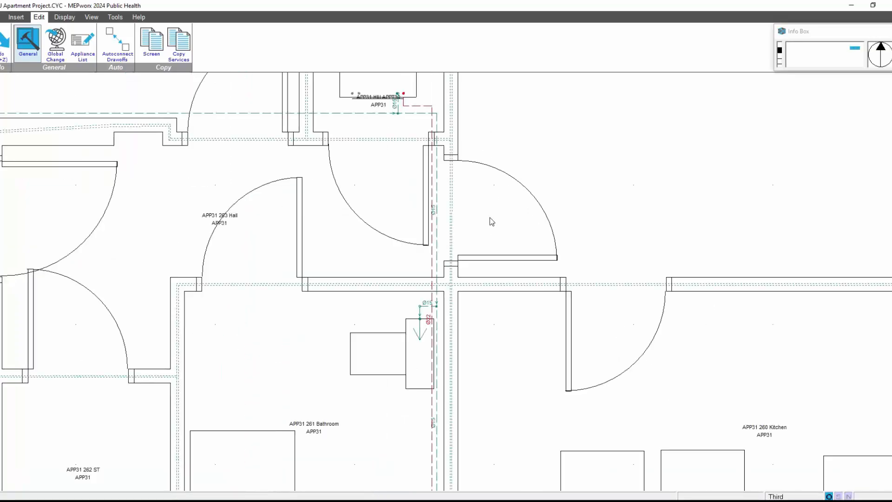